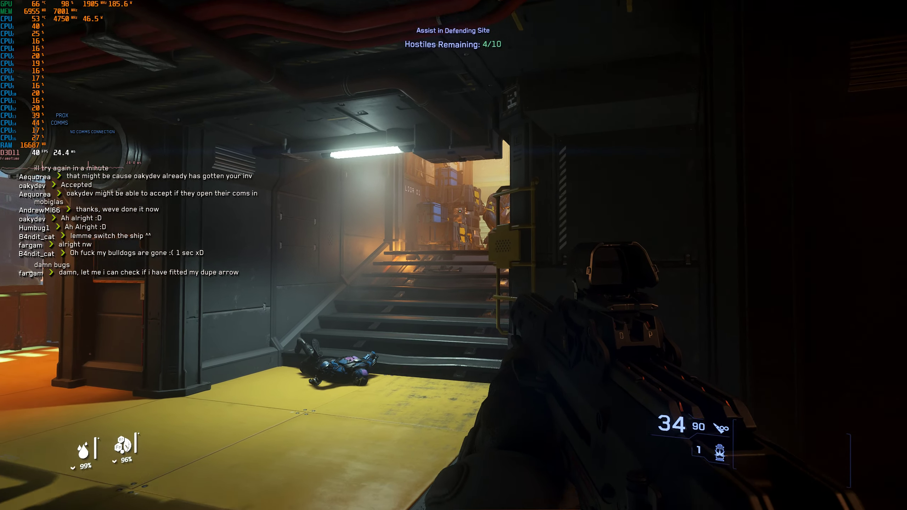
Step: Aim at the soldiers atop the stairs, strafing left and right for a better angle
right_click(454, 256)
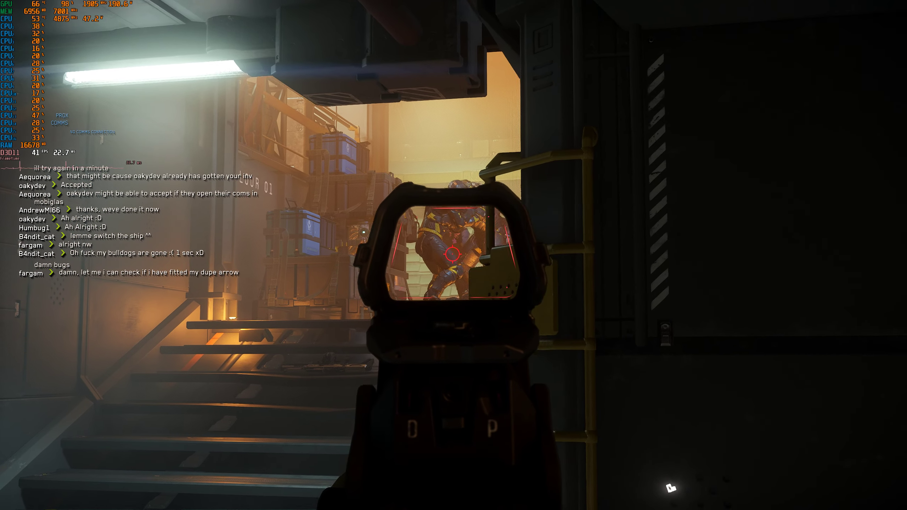
key("d")
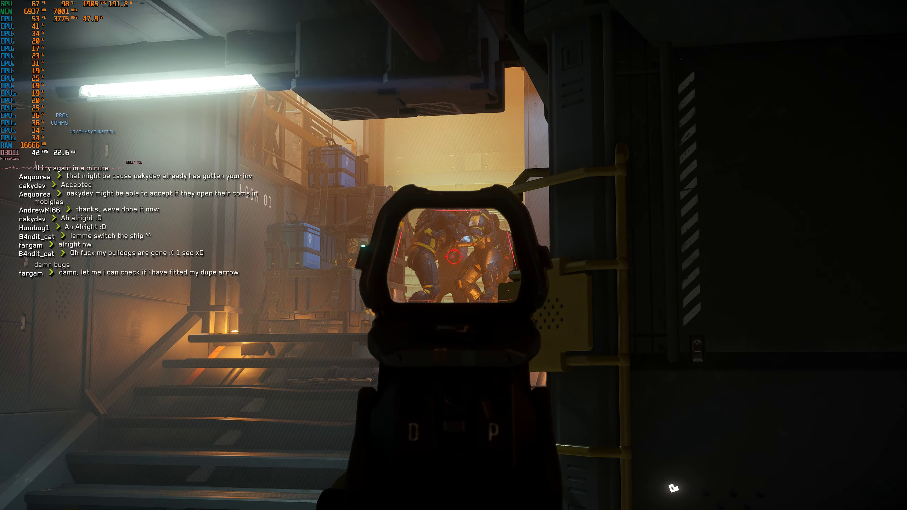
key("d")
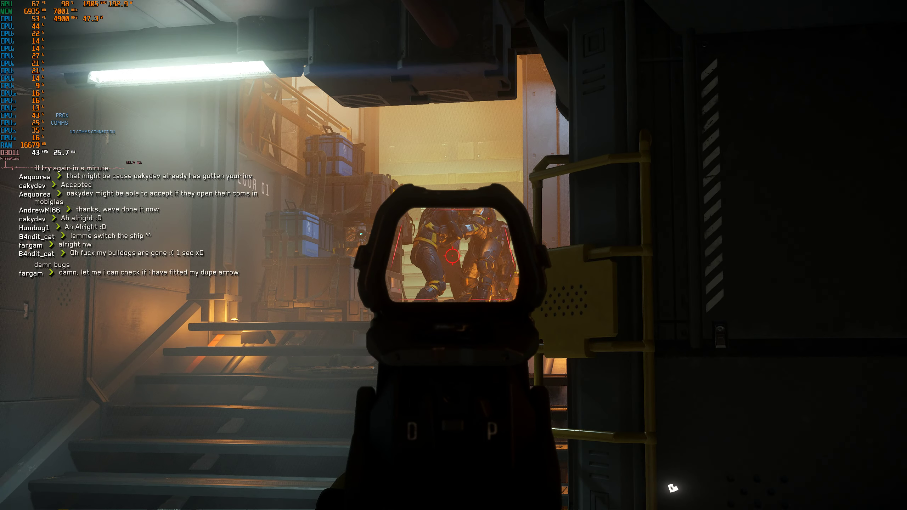
key("w")
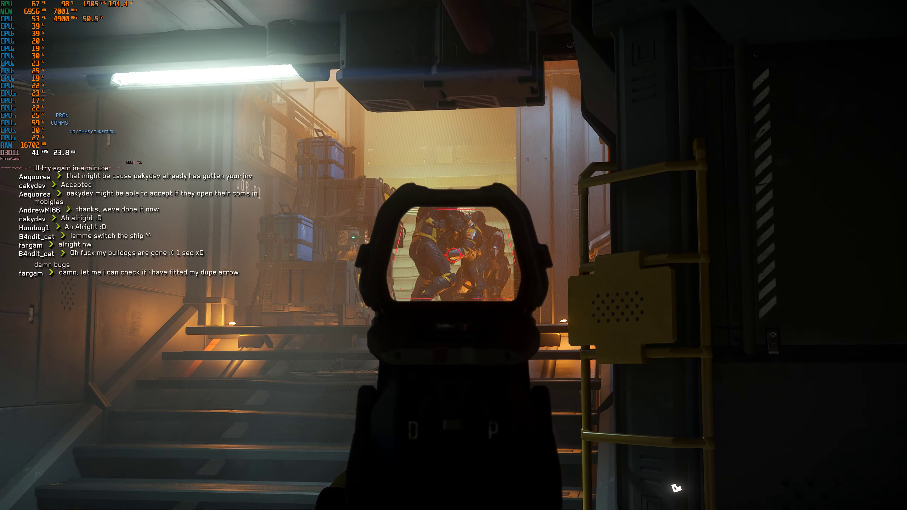
key("d")
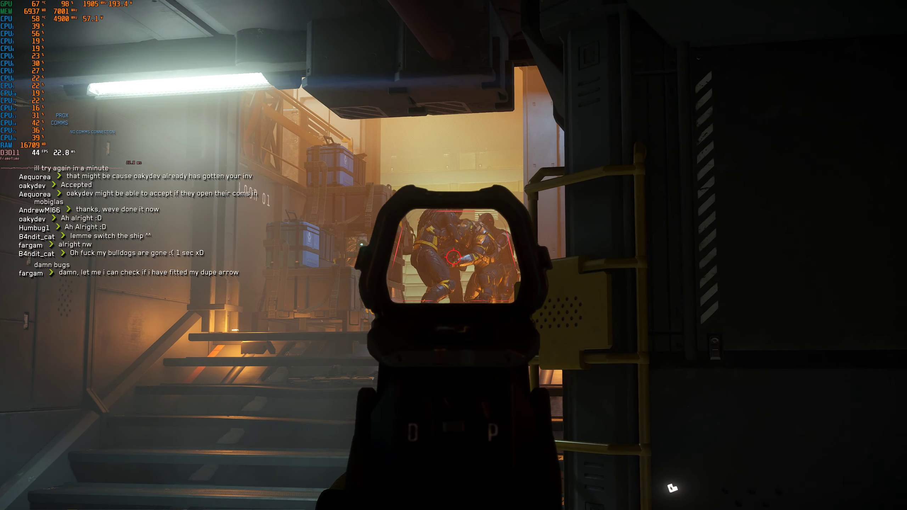
key("a")
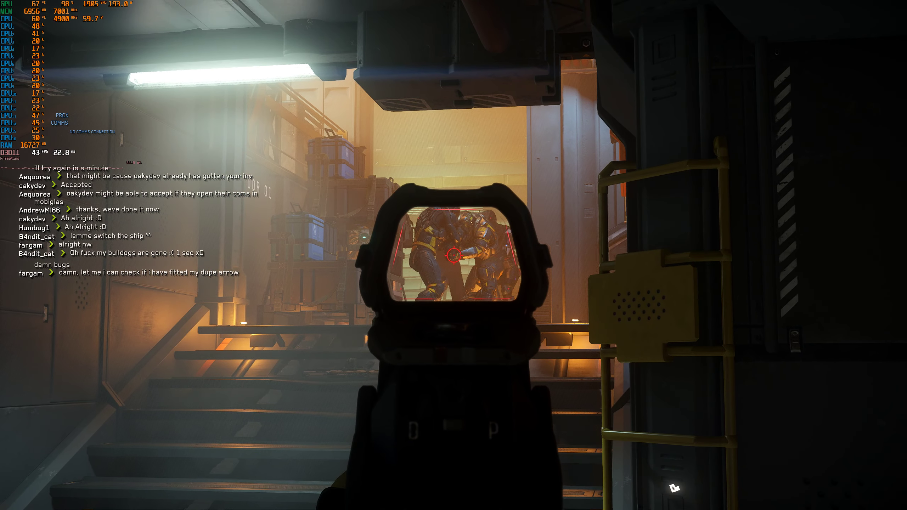
Step: Peek at the soldier group through the lit doorway several times, ducking back between looks
key("s")
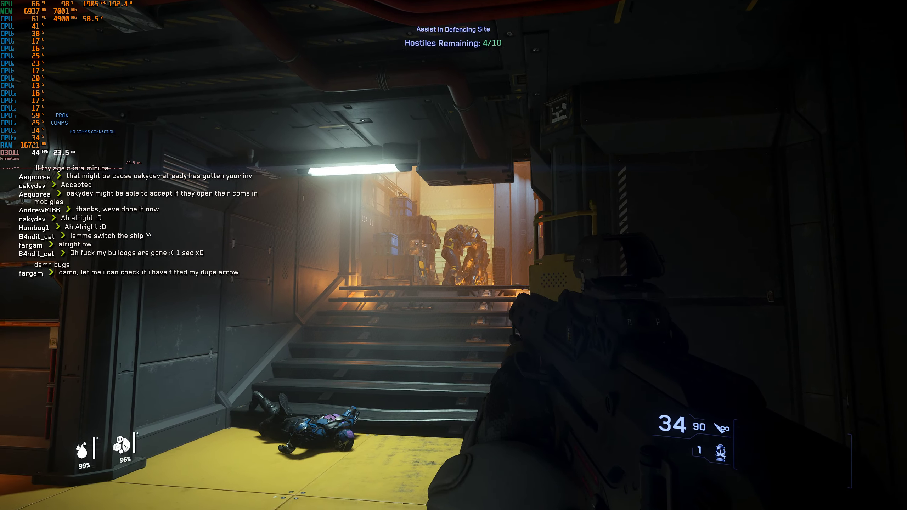
right_click(670, 488)
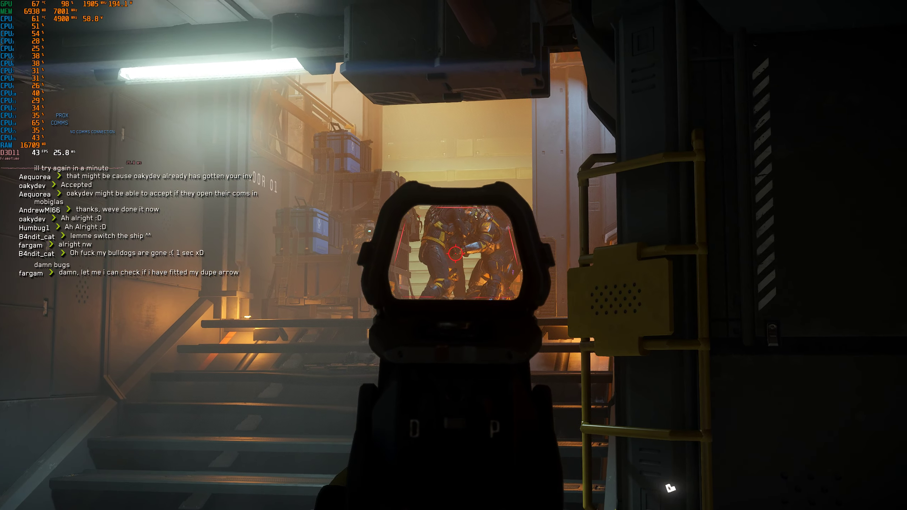
right_click(670, 488)
key("s")
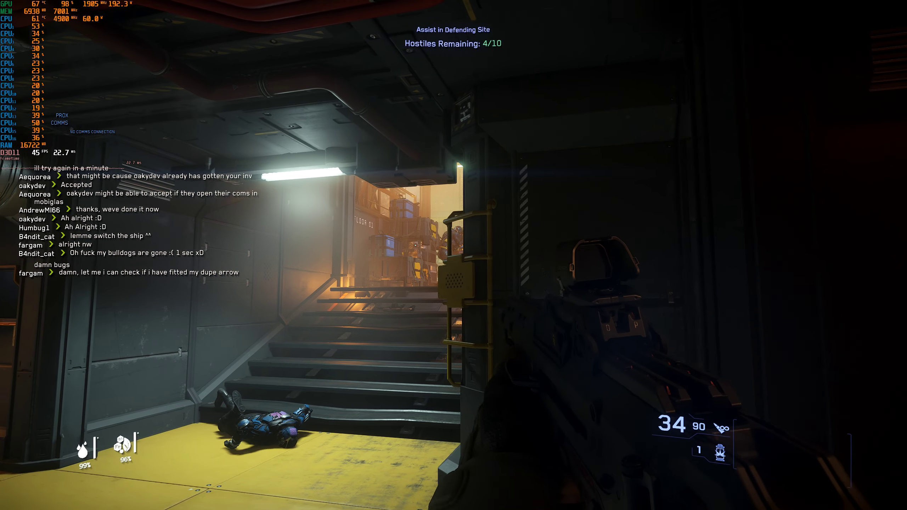
right_click(670, 488)
key("w")
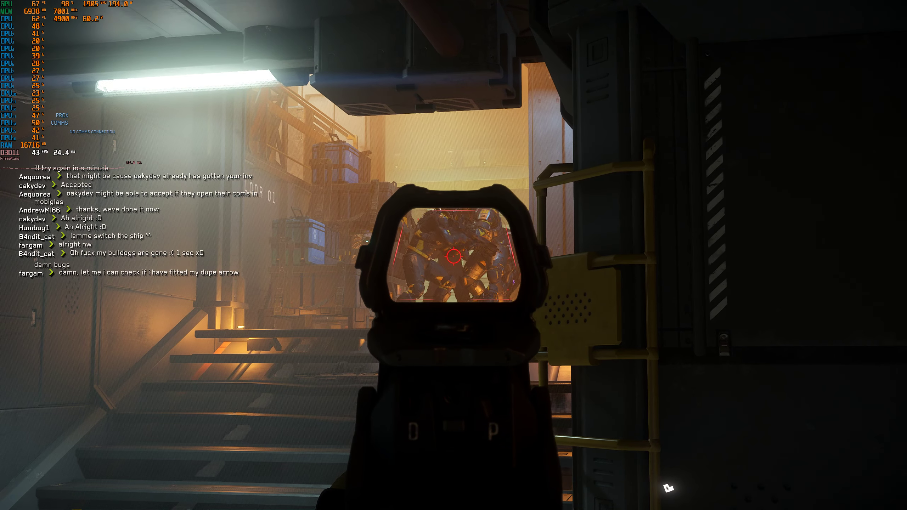
right_click(669, 488)
key("s")
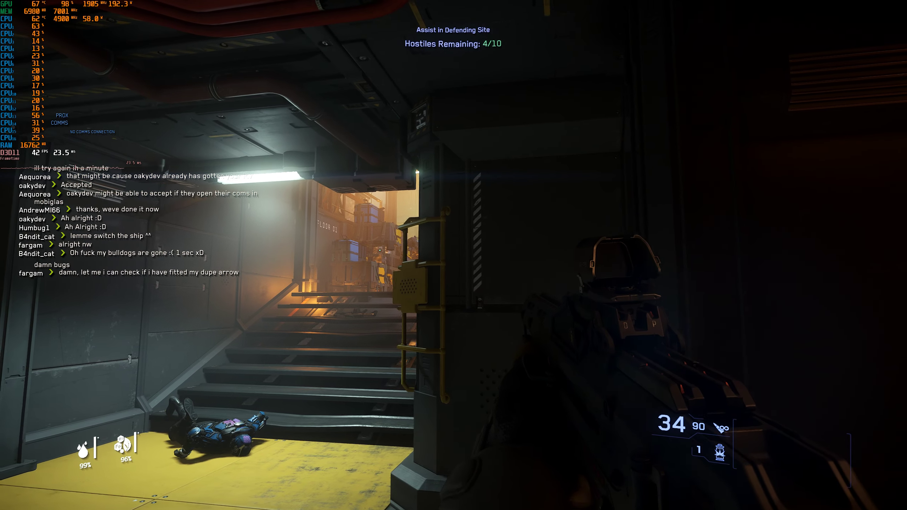
right_click(667, 487)
key("w")
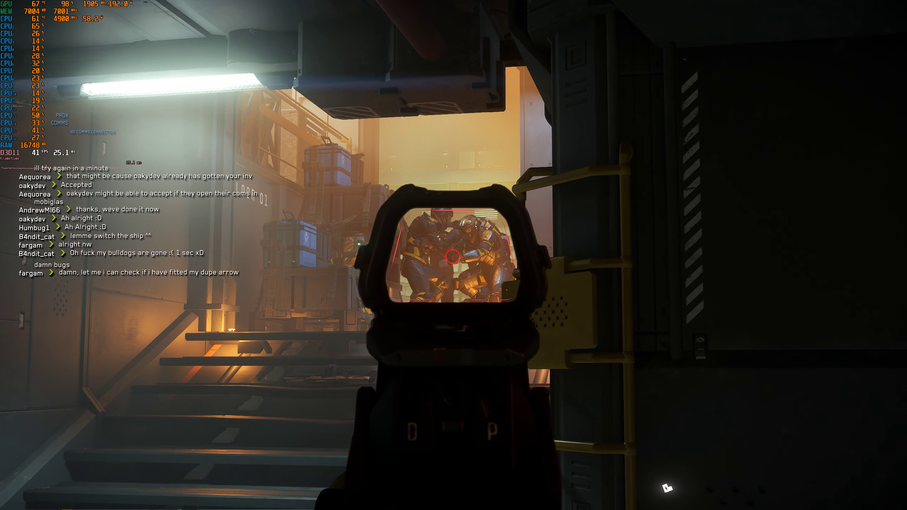
right_click(667, 488)
key("s")
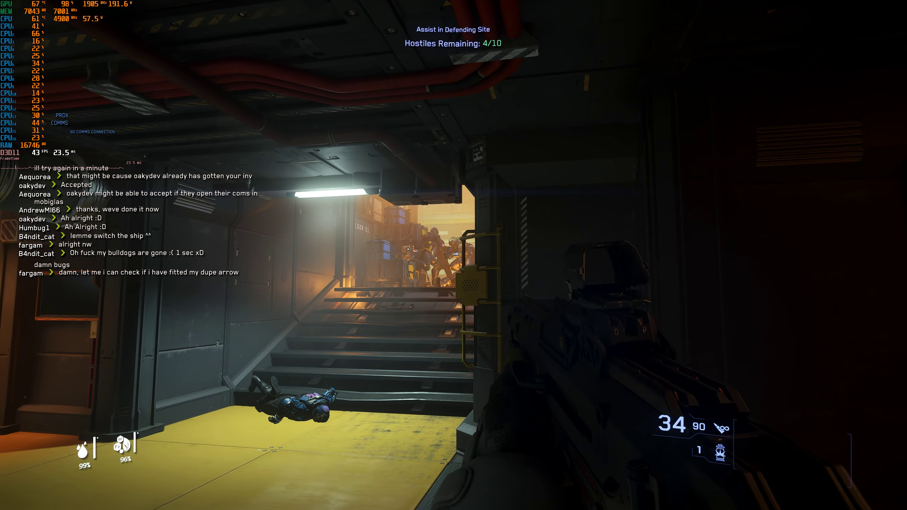
Step: Keep alternating between aiming at the soldiers and backing off from the doorway
right_click(664, 489)
key("w")
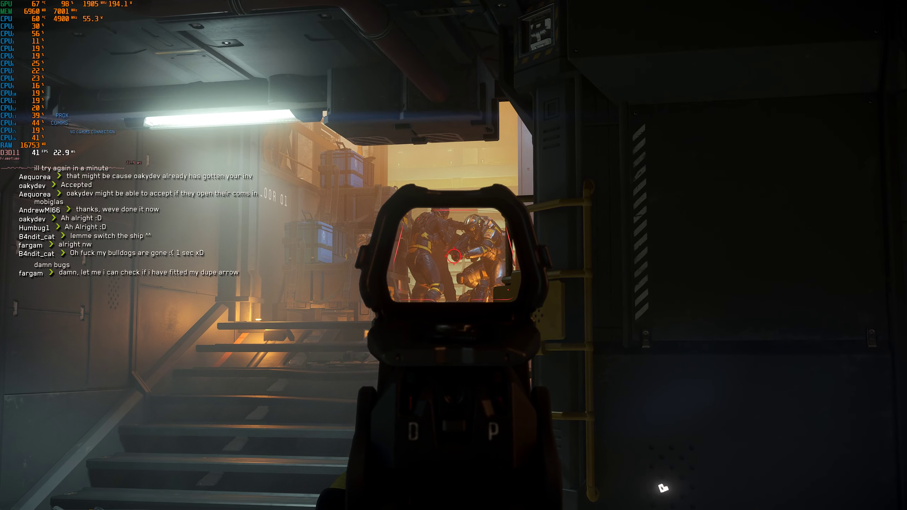
right_click(663, 488)
key("s")
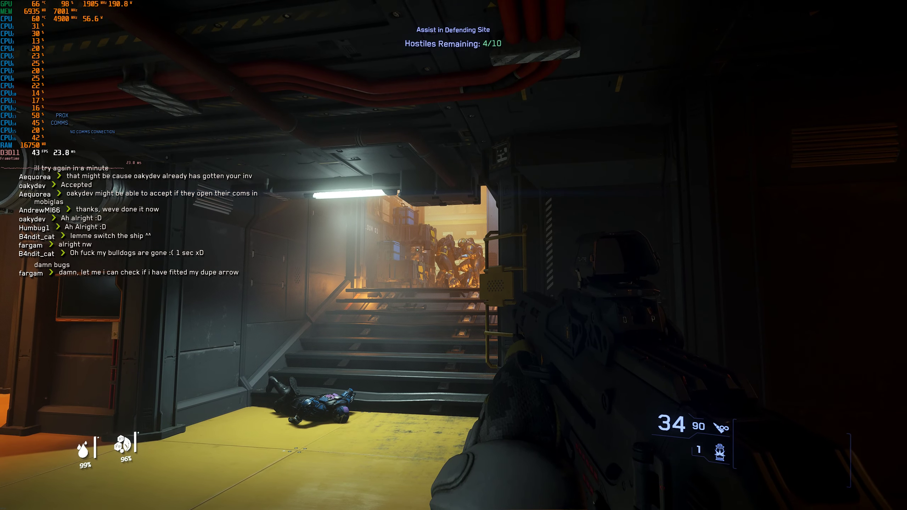
key("w")
right_click(662, 488)
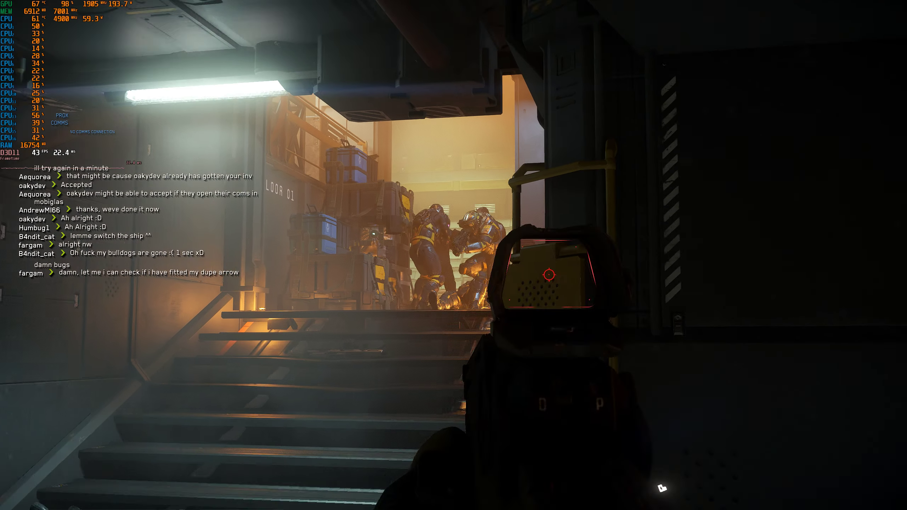
right_click(662, 488)
key("s")
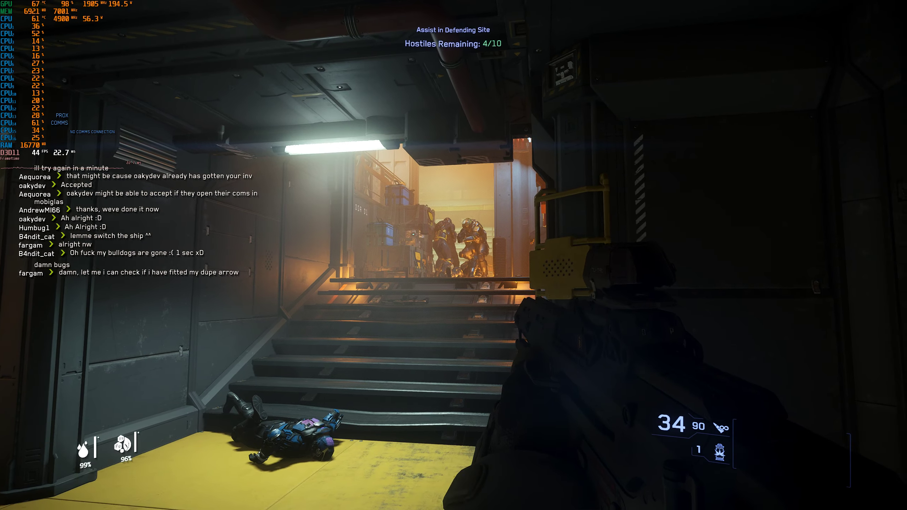
key("w")
right_click(662, 488)
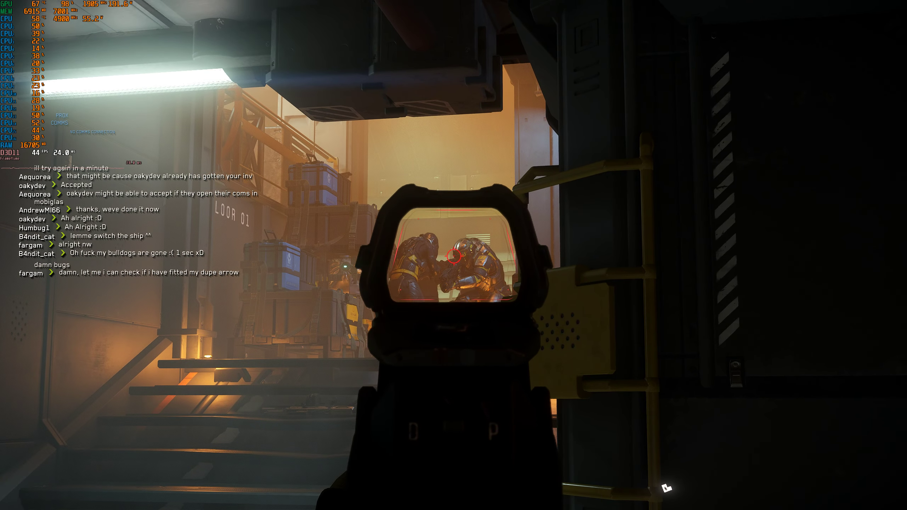
Step: Take a final long look at the soldiers, then lower the weapon and retreat among the crates
right_click(667, 489)
key("s")
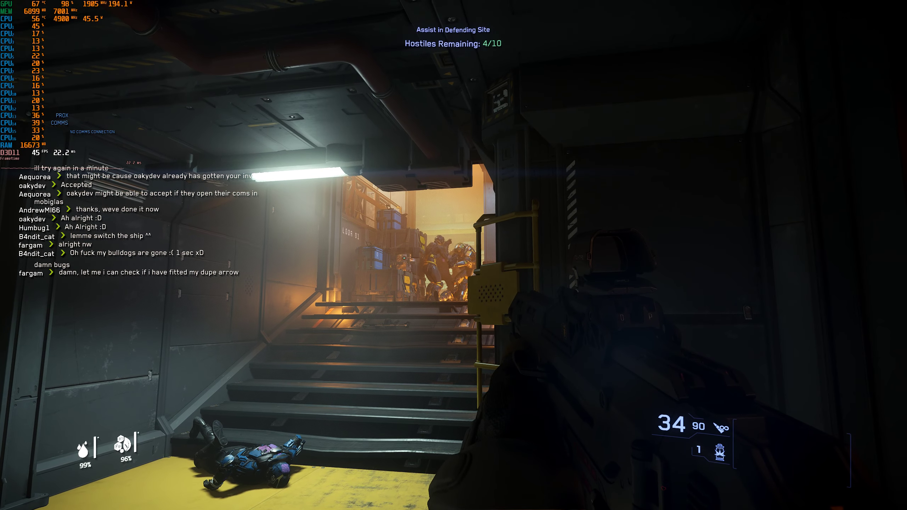
key("w")
right_click(662, 487)
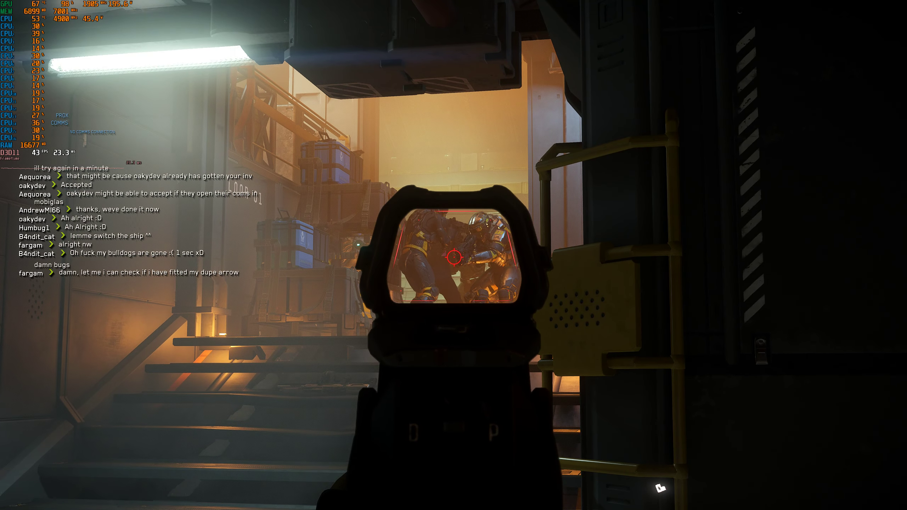
right_click(661, 488)
key("s")
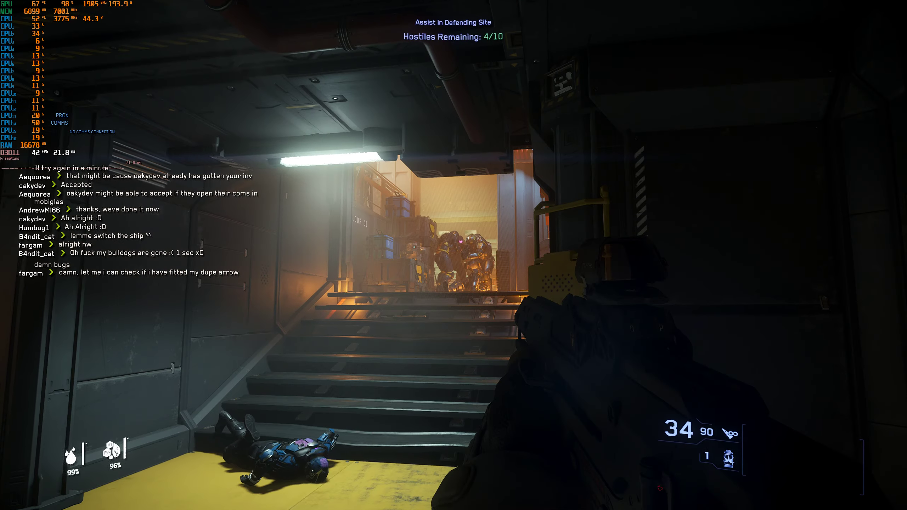
key("s")
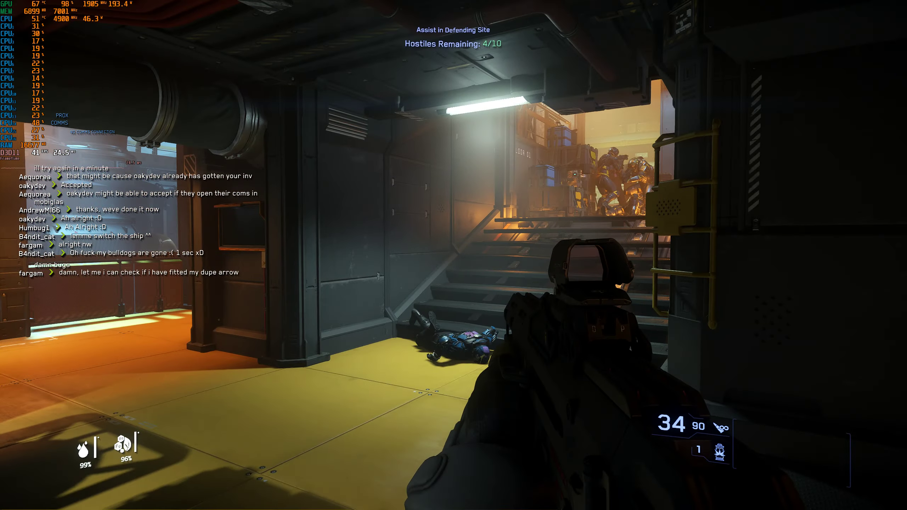
Step: Advance from the crates toward the lit doorway, sighting the armored soldiers atop the stairwell
key("w")
right_click(662, 488)
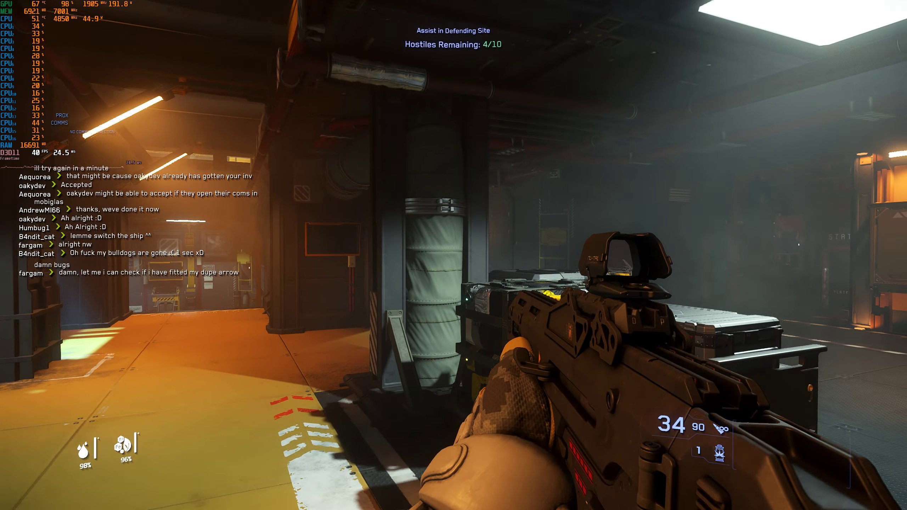
right_click(453, 255)
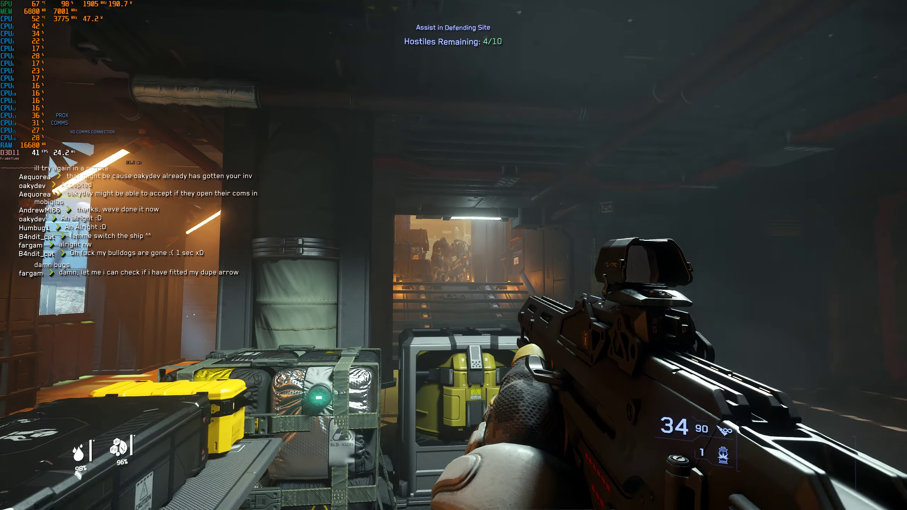
right_click(454, 255)
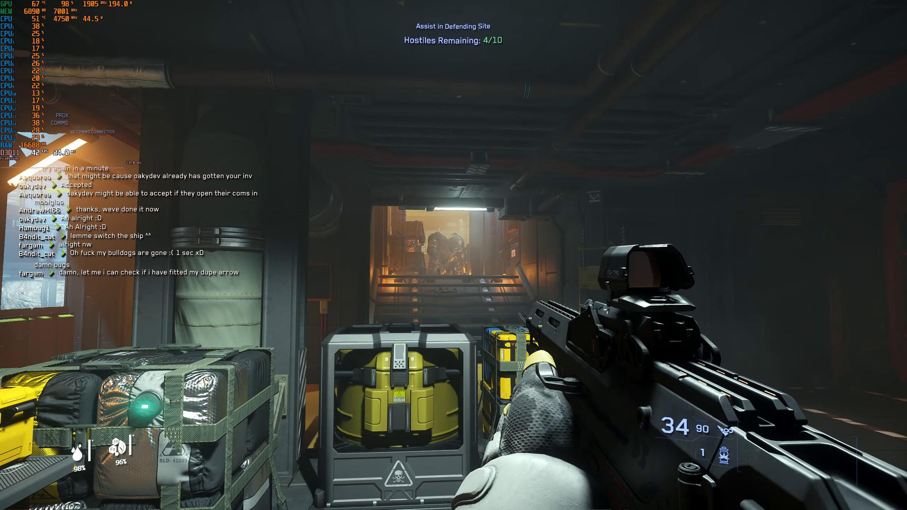
Step: Creep into the doorway while repeatedly lowering and re-raising the sight on the soldiers
right_click(454, 256)
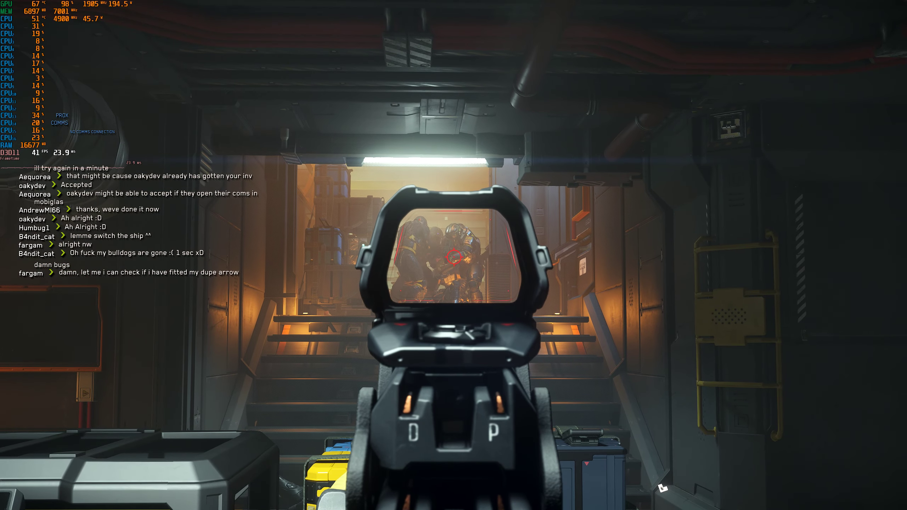
right_click(454, 255)
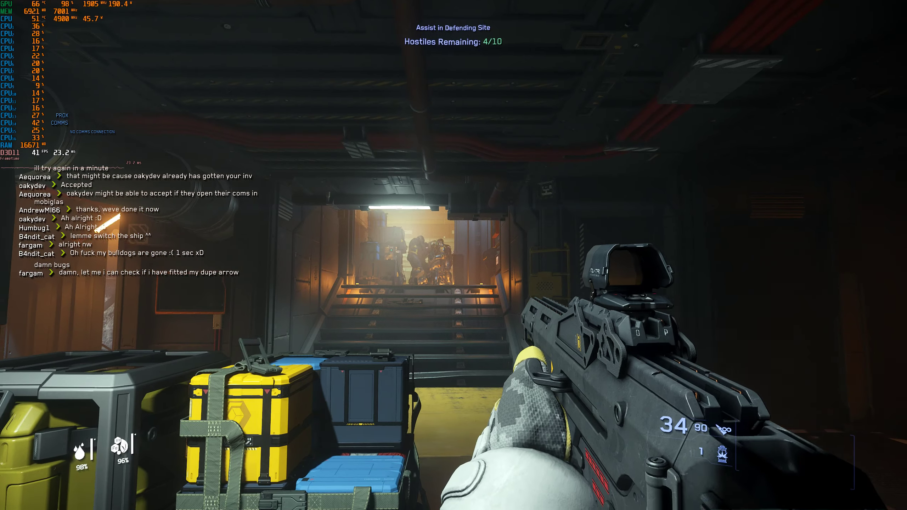
right_click(453, 255)
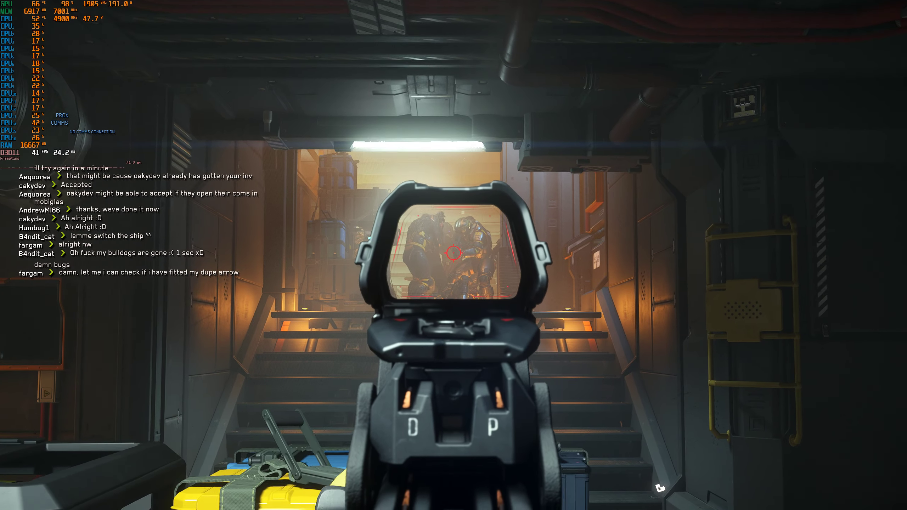
right_click(454, 255)
key("w")
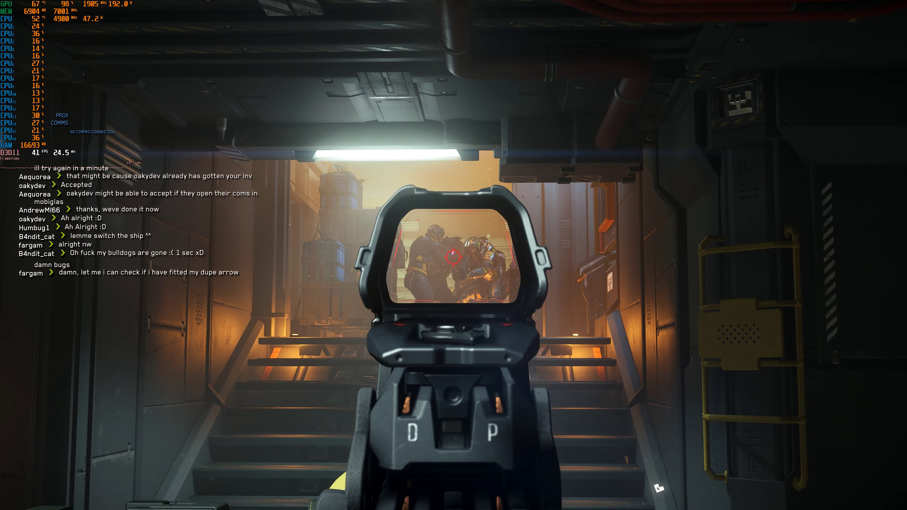
right_click(453, 255)
right_click(454, 255)
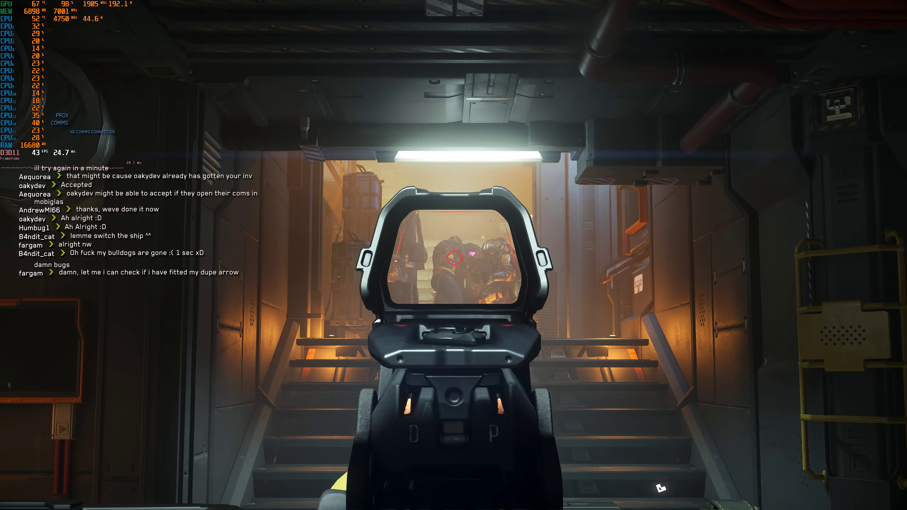
right_click(454, 255)
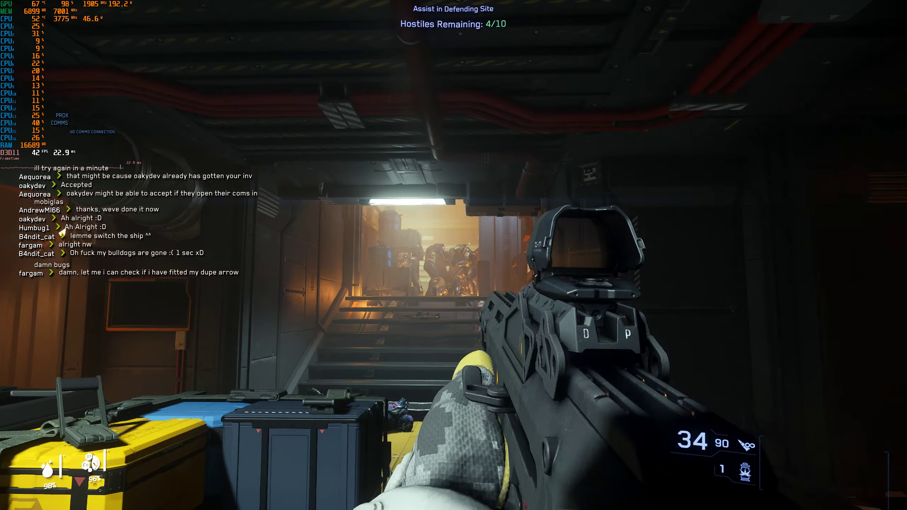
right_click(454, 256)
Step: Lower the weapon and advance to the foot of the stairs beside the body
key("w")
right_click(454, 255)
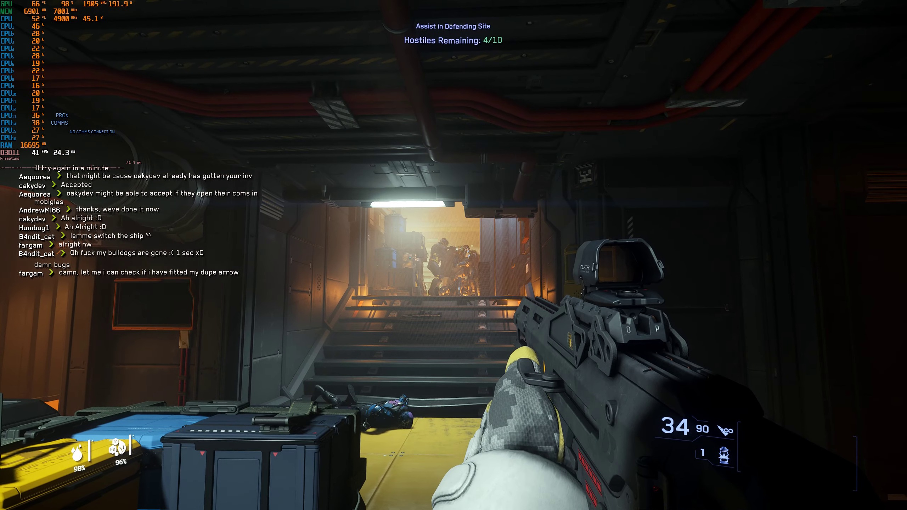
key("w")
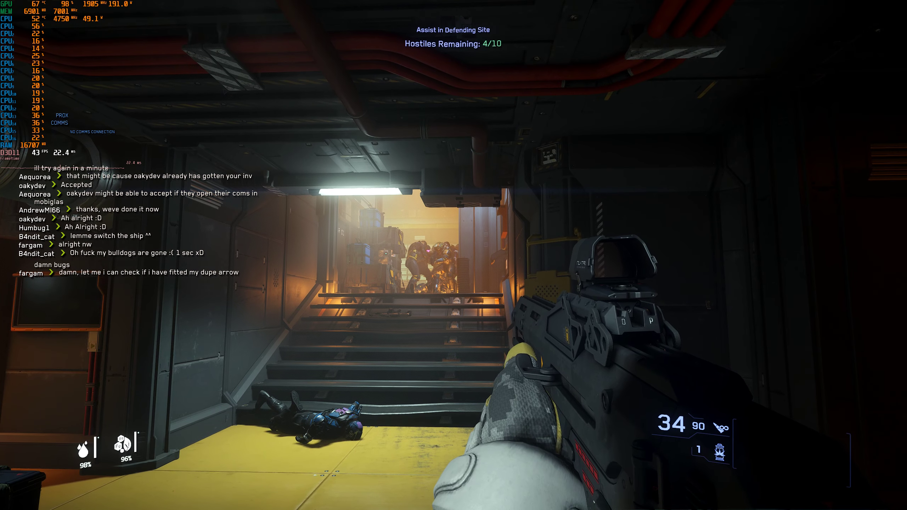
key("w")
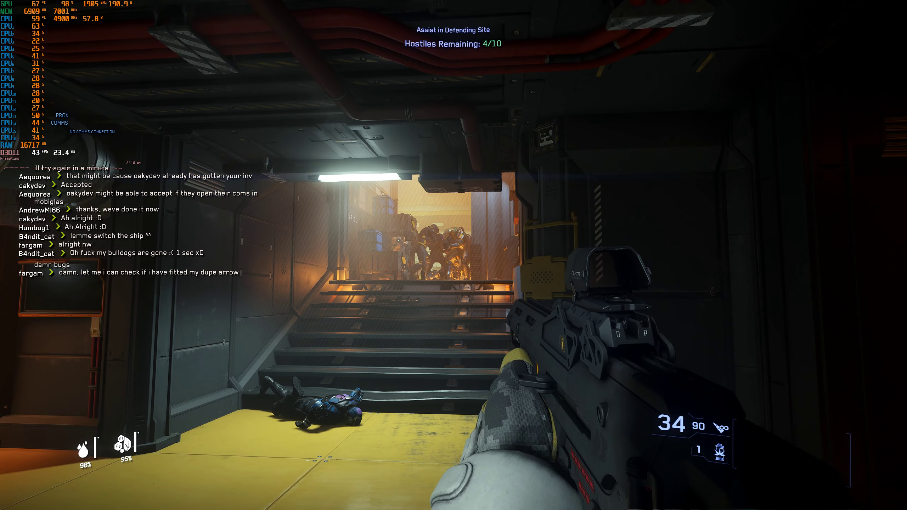
Step: Shoot at the soldiers atop the stairs, edge closer, then back off and turn right
right_click(454, 256)
left_click(454, 255)
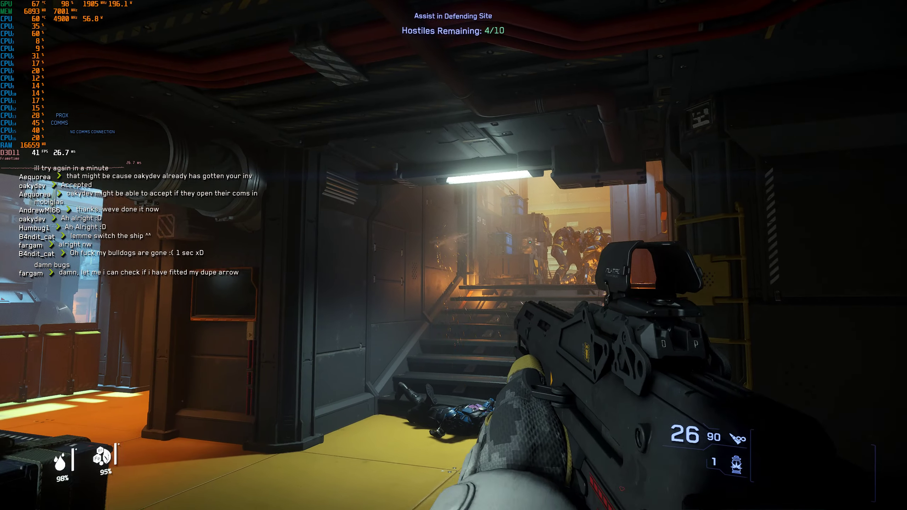
right_click(454, 255)
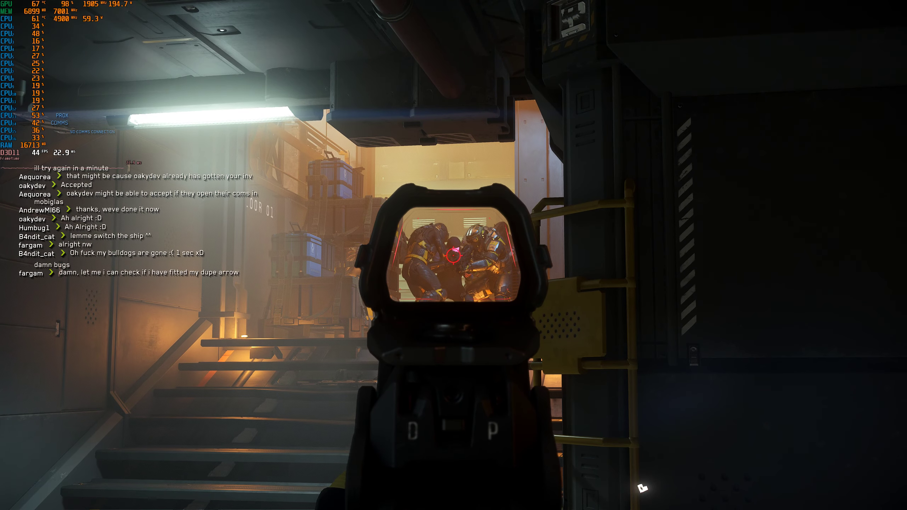
key("w")
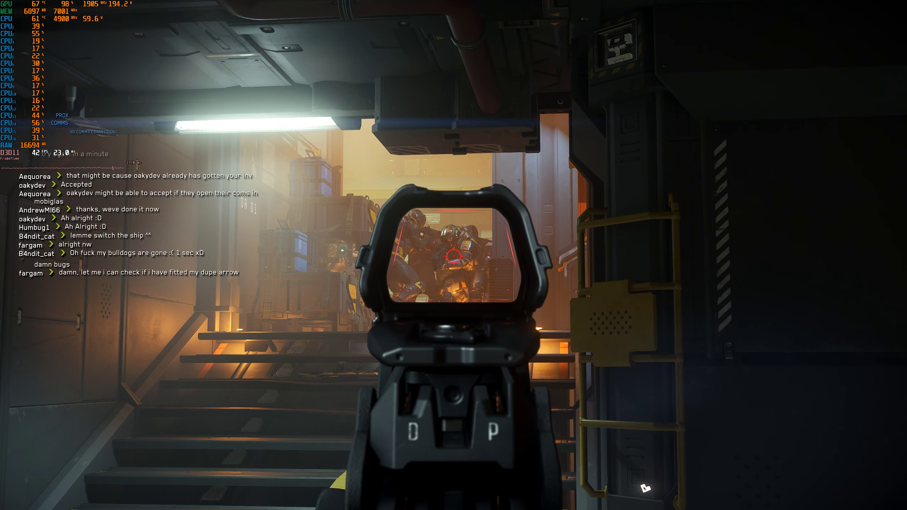
key("s")
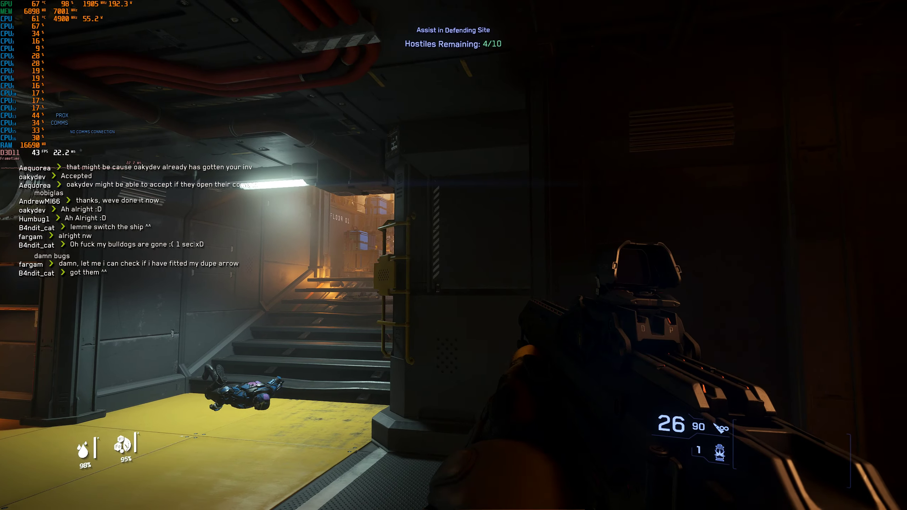